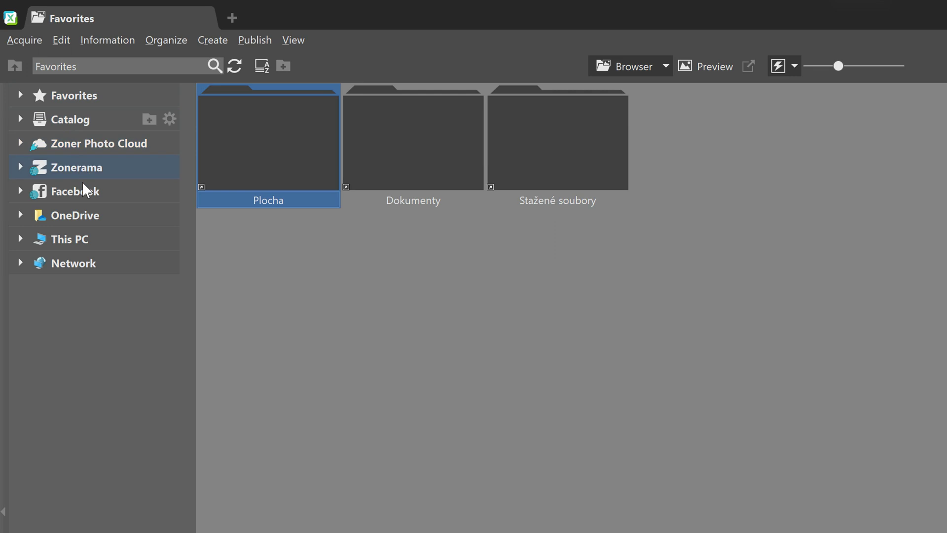
Step: Expand This PC in the navigator tree to list its folders, then collapse it again
left_click(19, 239)
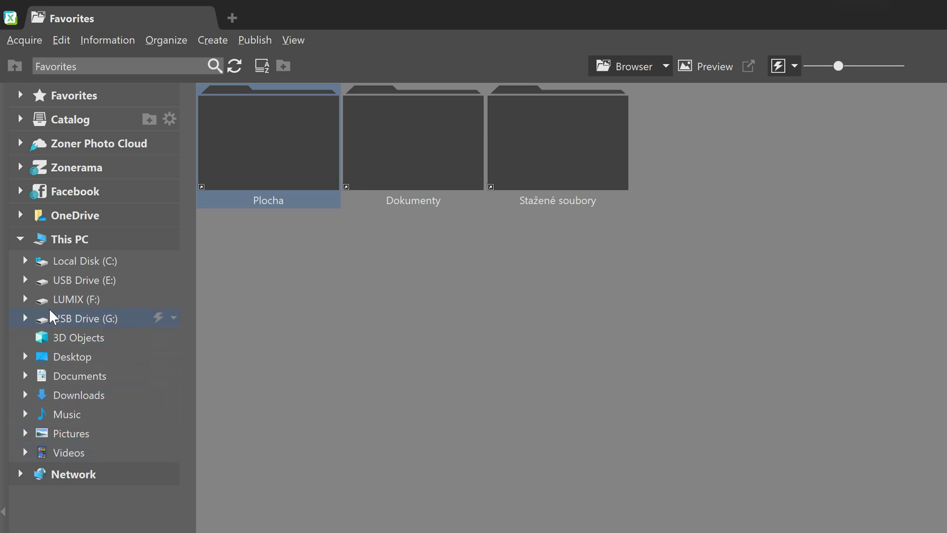
left_click(25, 237)
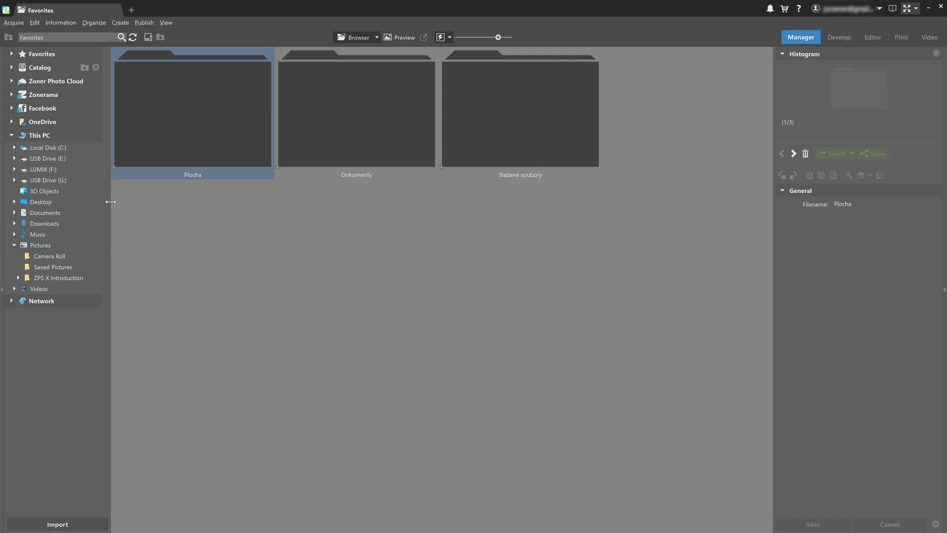
Step: Open ZPS X Introduction, then its Pictures folder to show 1.ARW, 2.NEF and 3.ARW
left_click(57, 278)
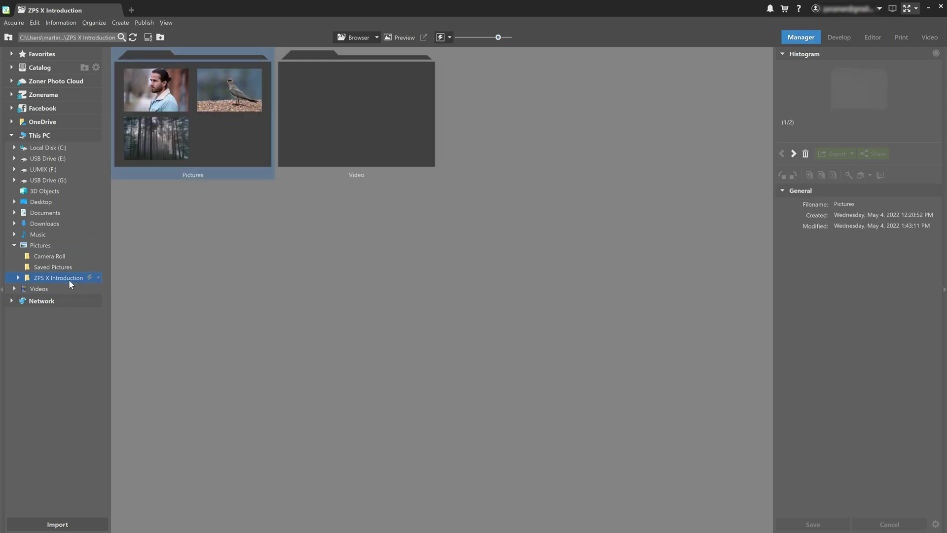
left_click(175, 142)
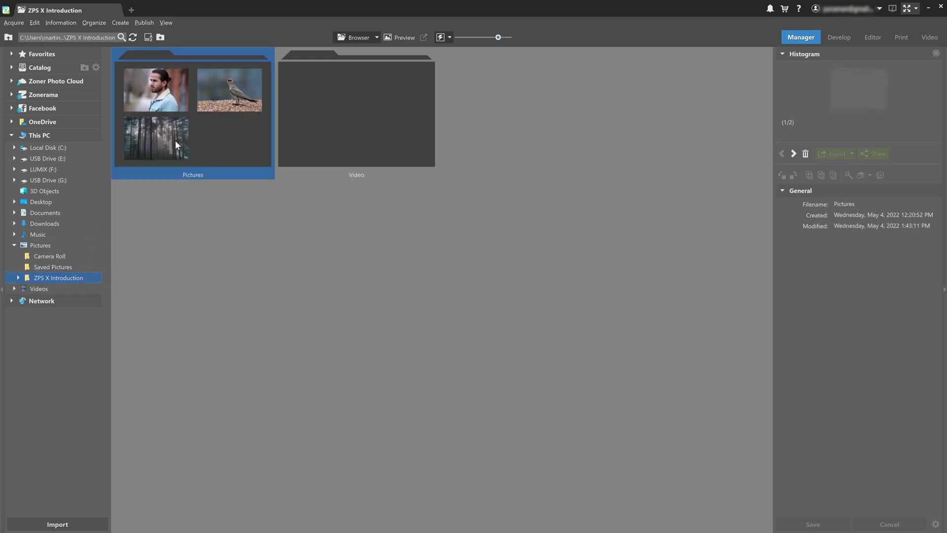
left_click(323, 139, "shift")
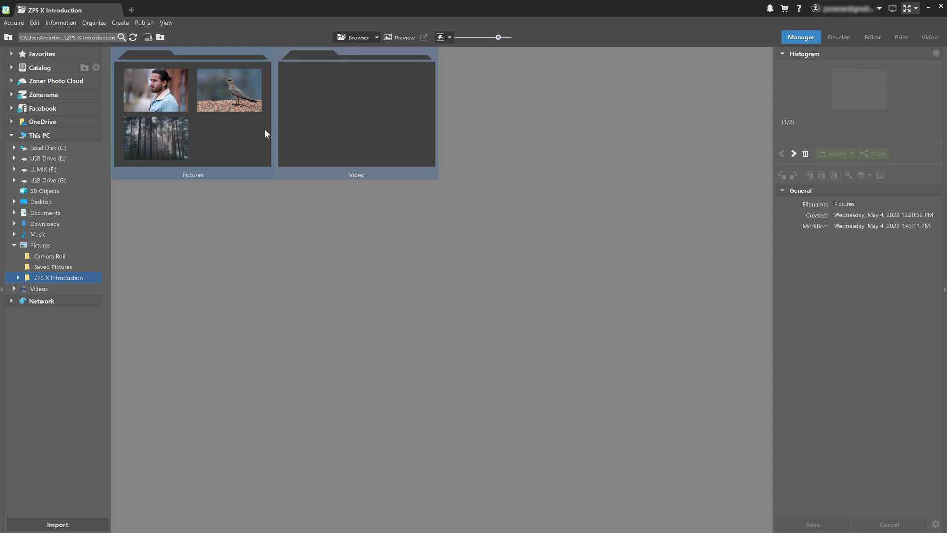
left_click(215, 134)
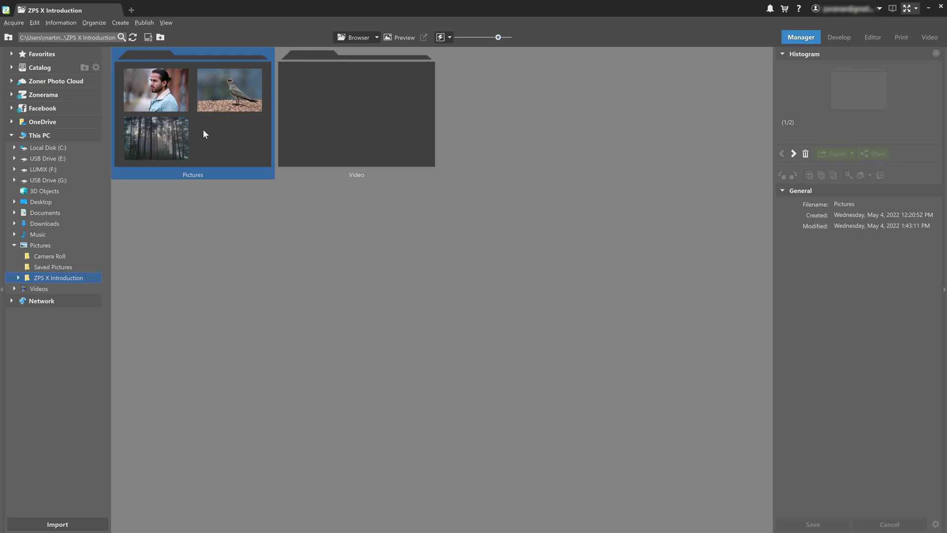
double_click(203, 129)
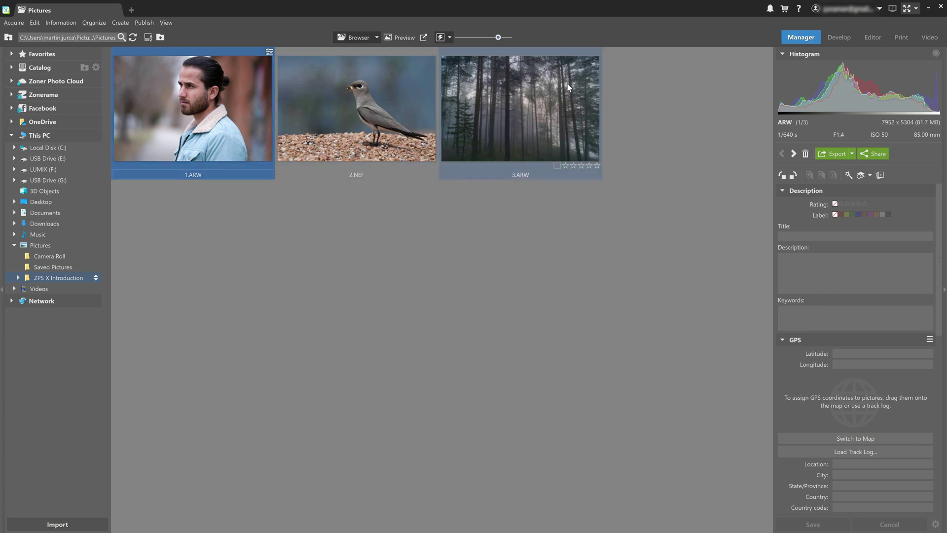
double_click(205, 112)
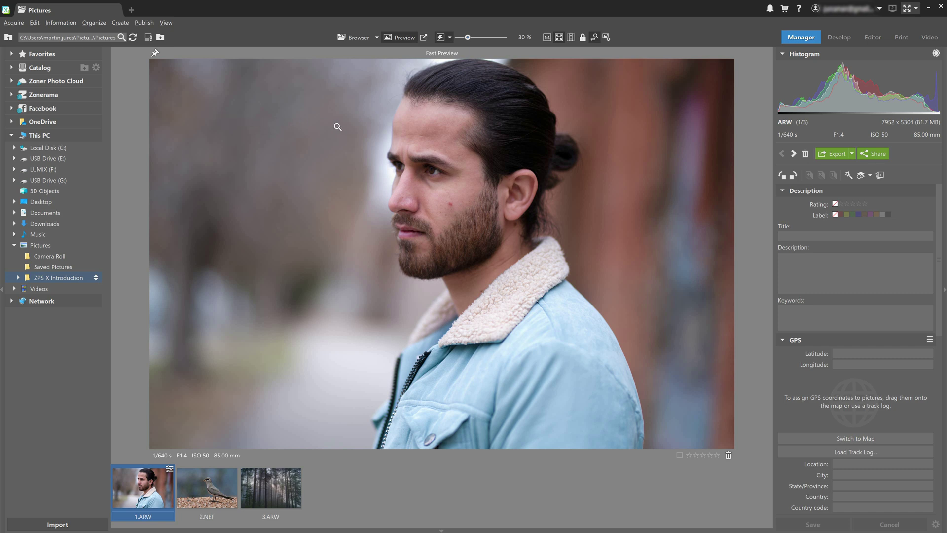
left_click(358, 44)
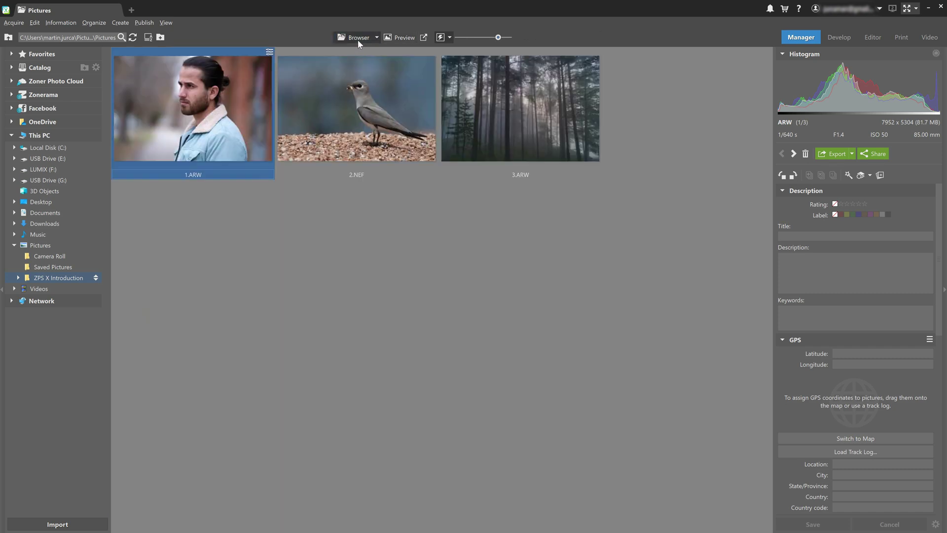
left_click(398, 39)
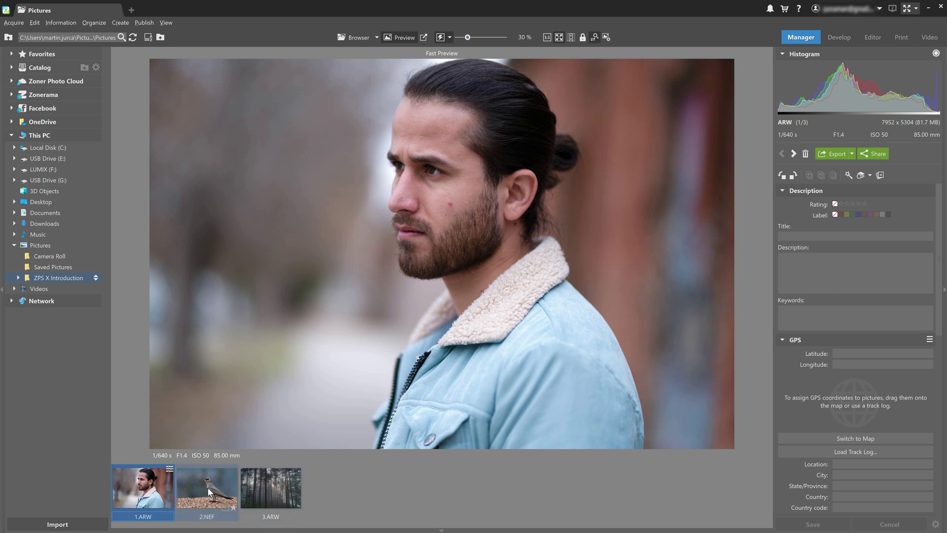
left_click(260, 487)
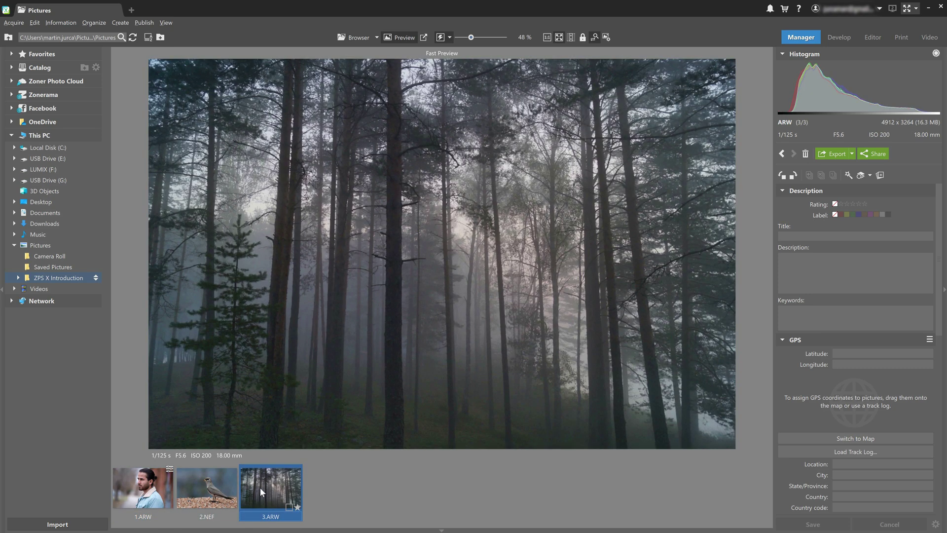
left_click(210, 491)
left_click(158, 496)
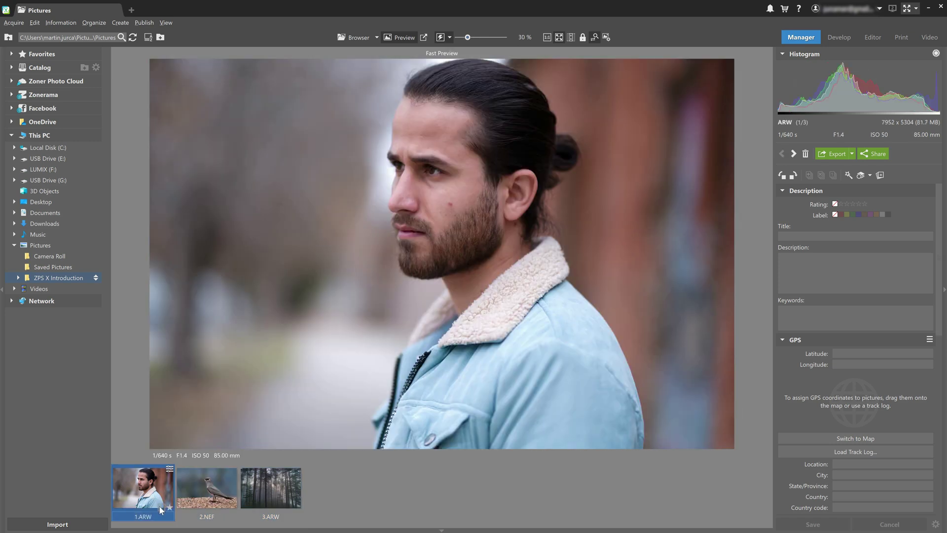
mouse_move(162, 508)
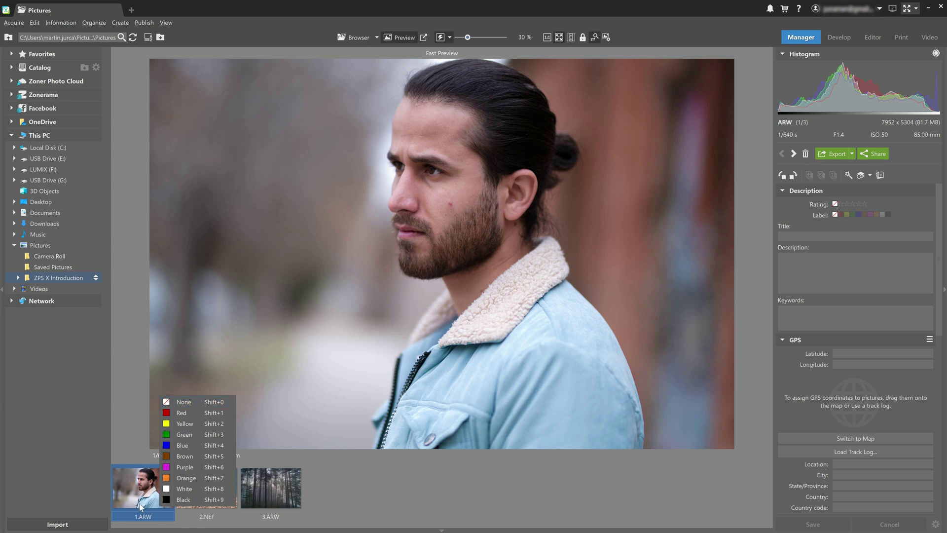
left_click(352, 38)
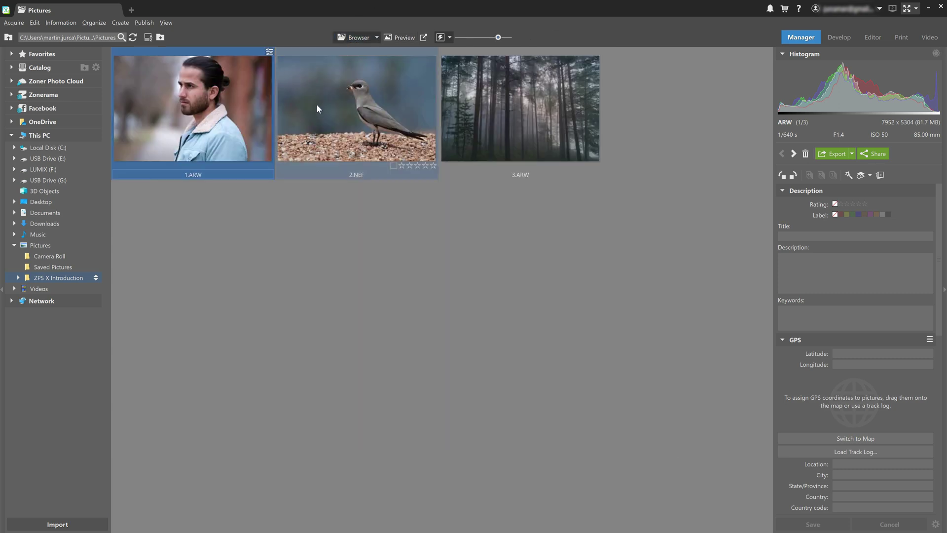
left_click(310, 135, "ctrl")
left_click(510, 120, "ctrl")
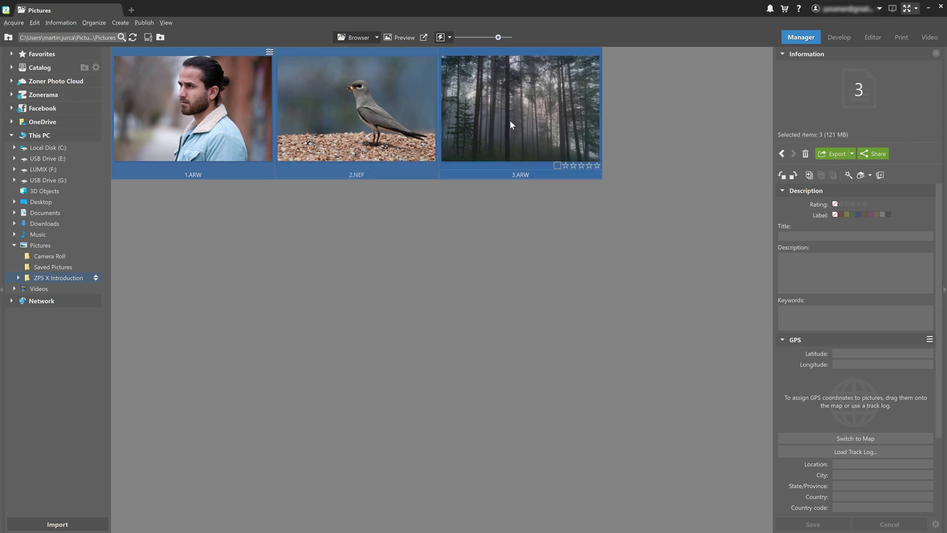
left_click(490, 128, "ctrl")
left_click(393, 137, "ctrl")
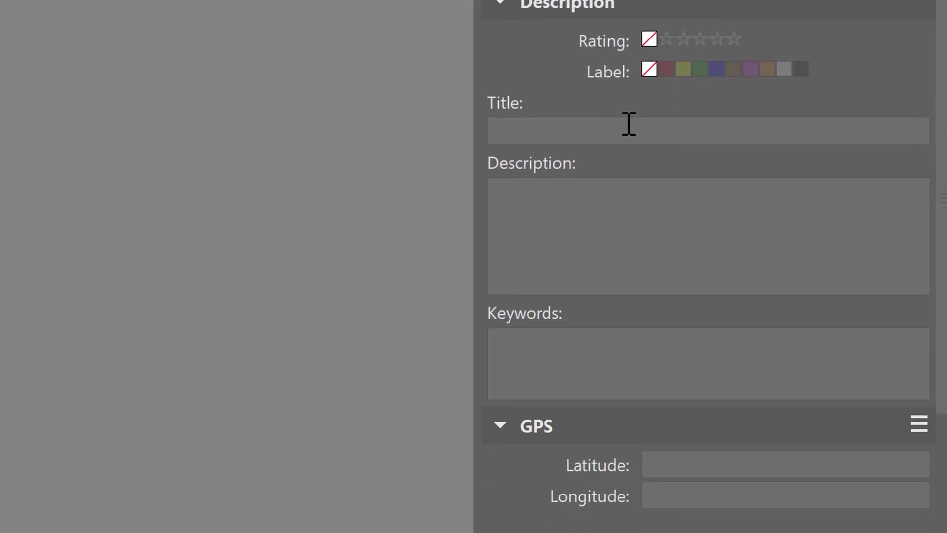
left_click(628, 122)
left_click(554, 196)
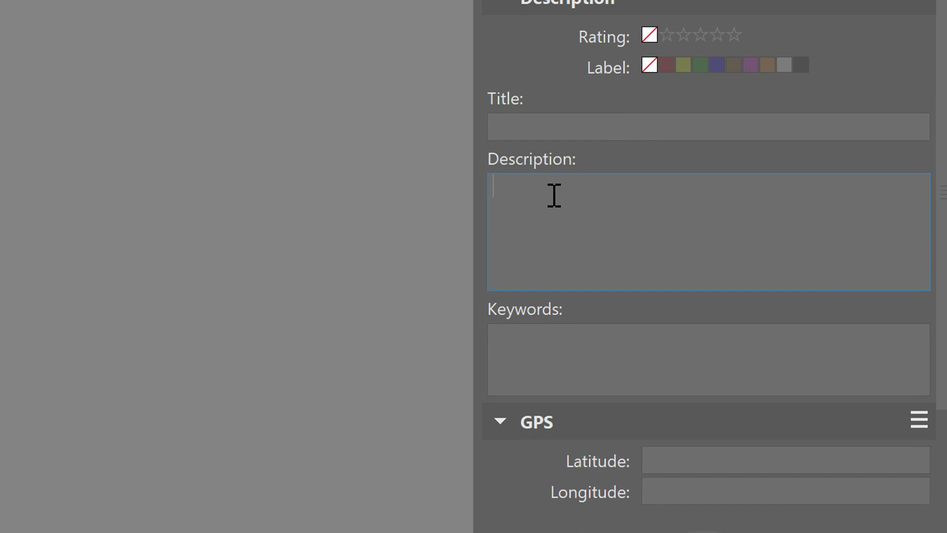
left_click(555, 338)
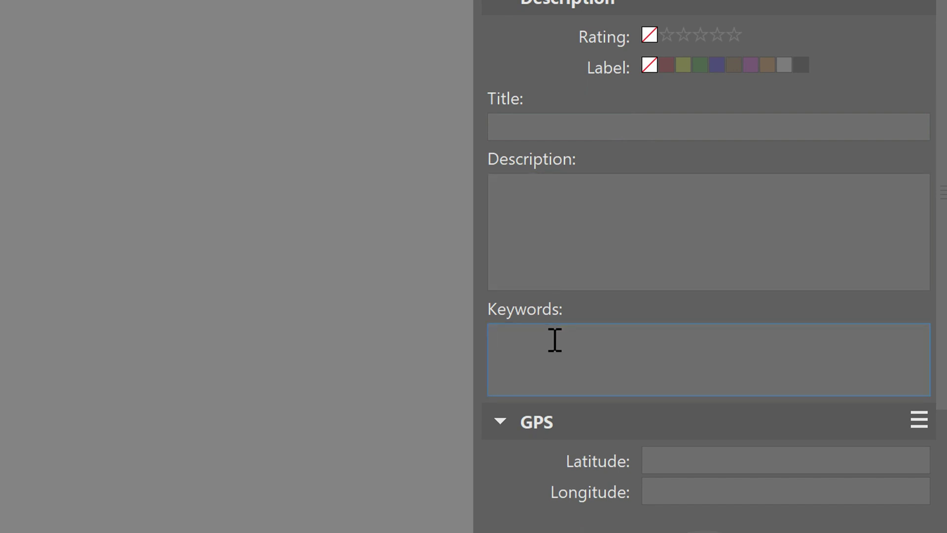
type("por")
key("Return")
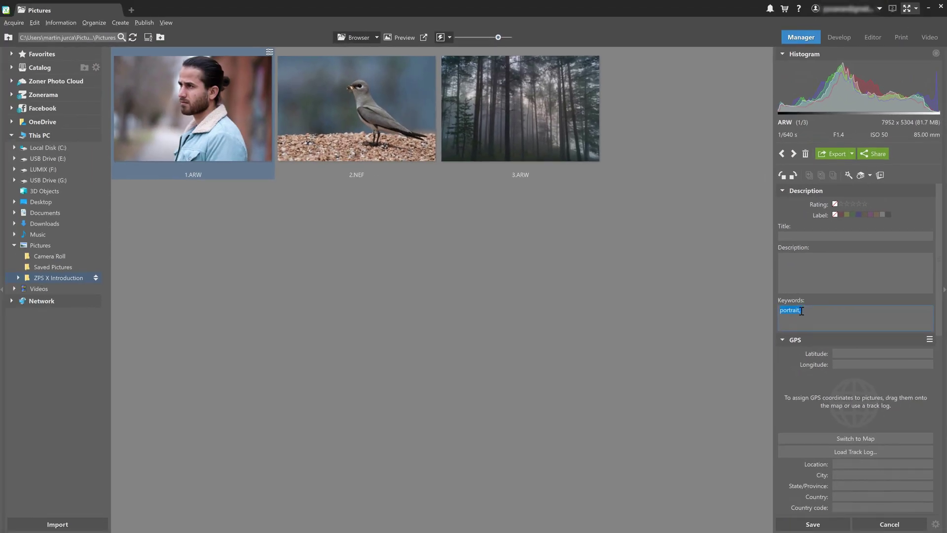
key("BackSpace")
key("Right")
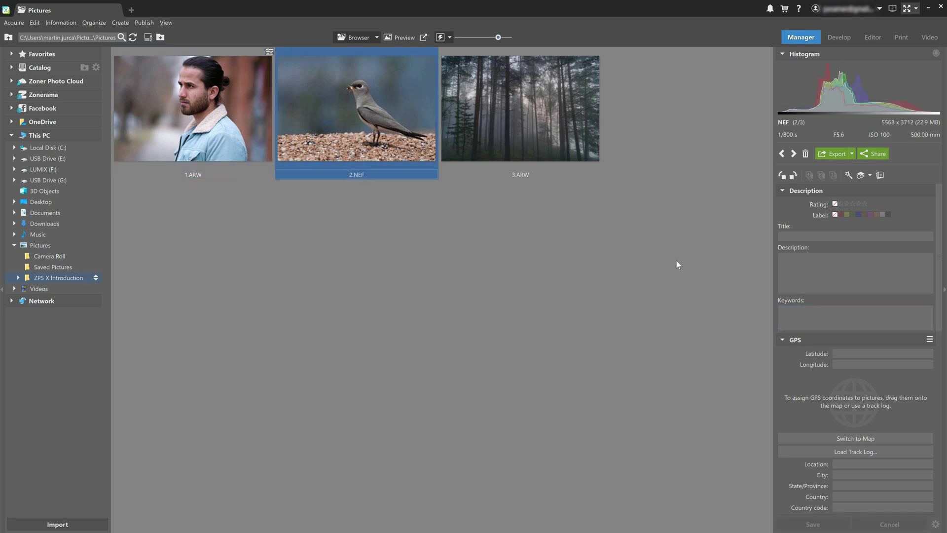
left_click(560, 110)
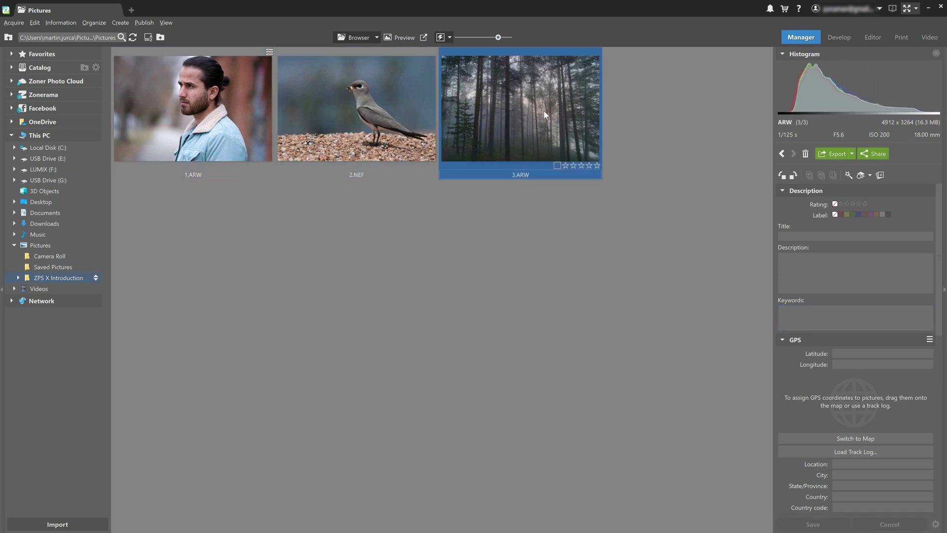
left_click(147, 126)
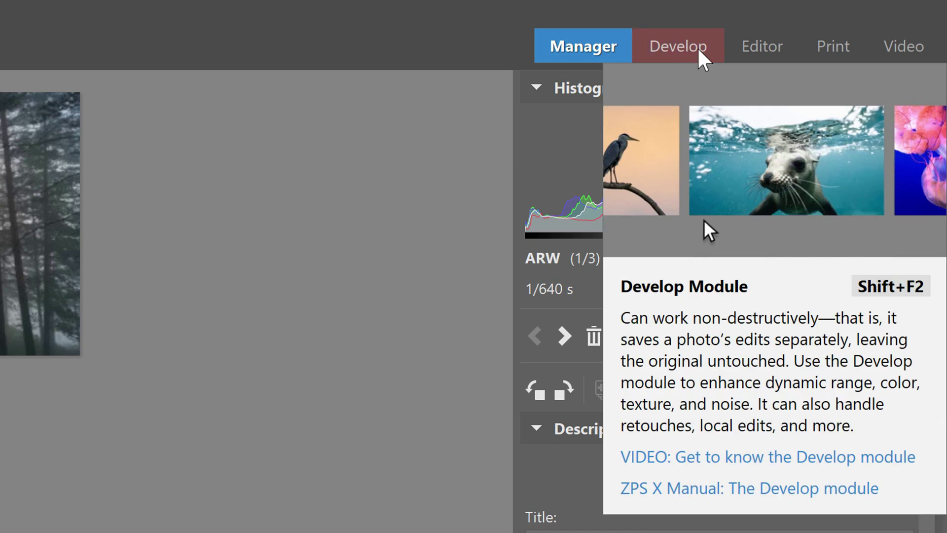
Step: Open the portrait 1.ARW in the Develop module
mouse_move(763, 47)
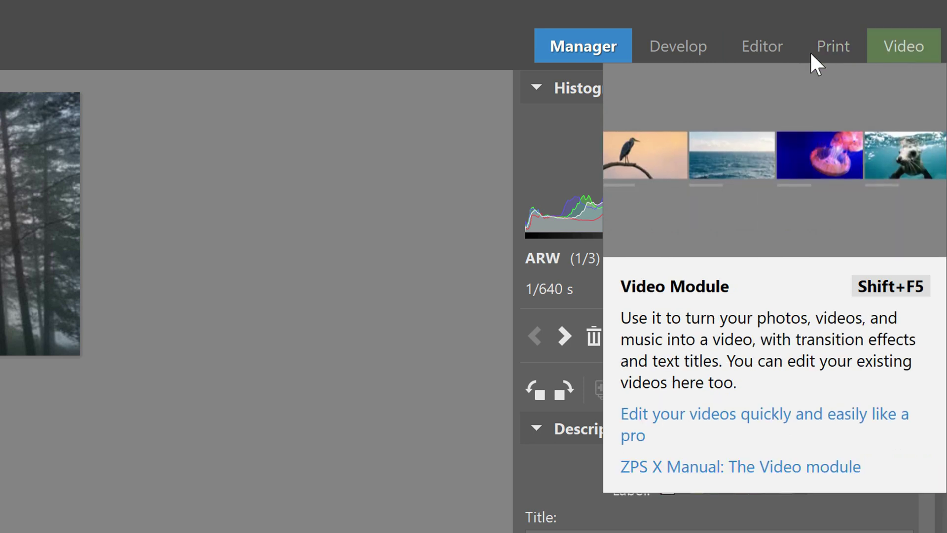
mouse_move(649, 40)
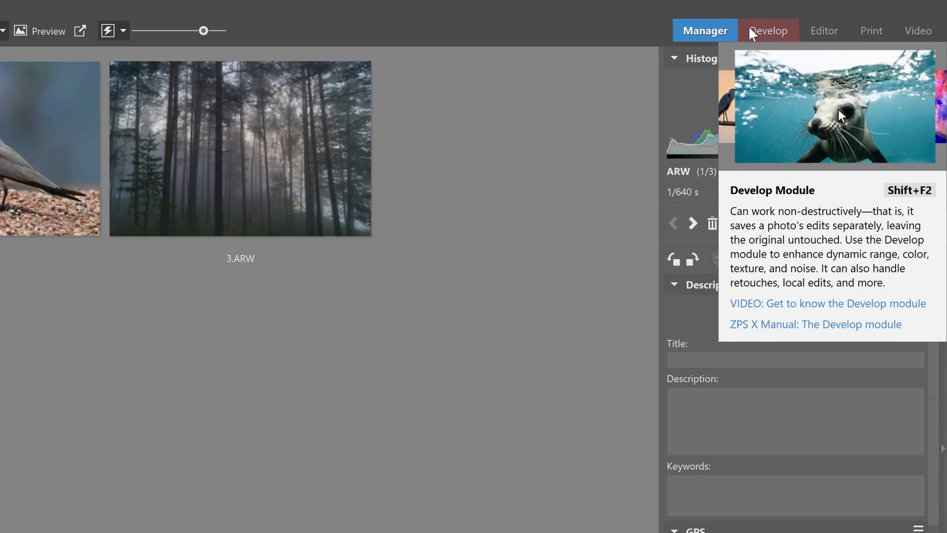
left_click(650, 43)
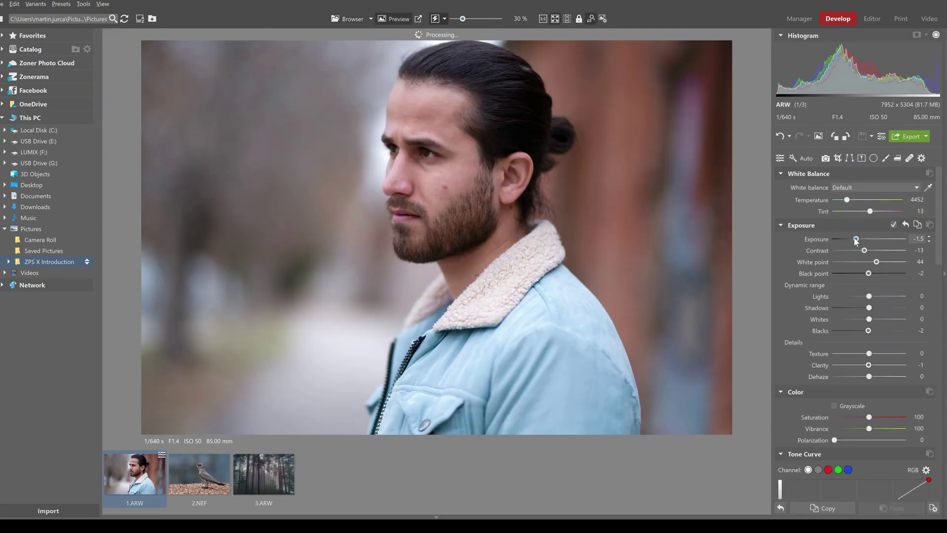
Step: Nudge the portrait's Exposure slider and scroll through the Develop adjustment panel
left_click_drag(856, 240, 855, 240)
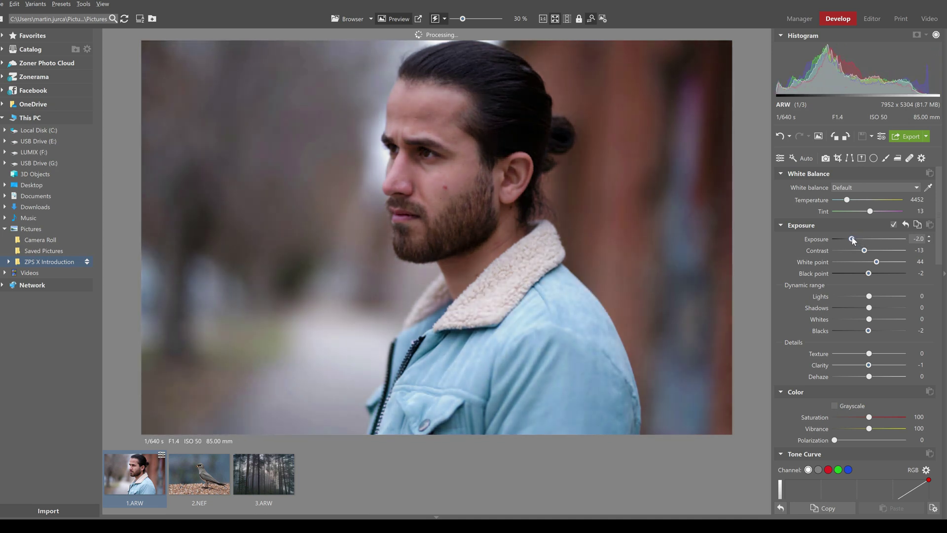
scroll(856, 251, "down", 2)
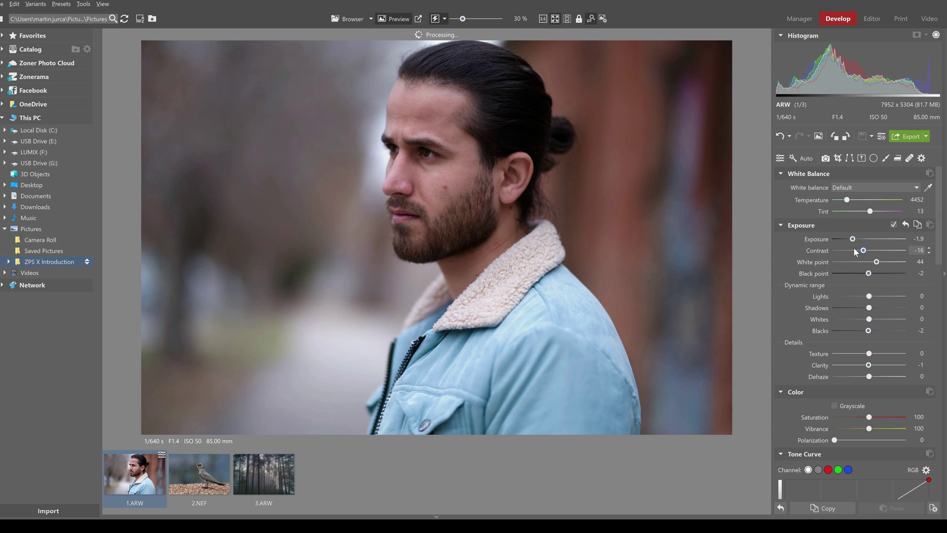
scroll(934, 274, "down", 3)
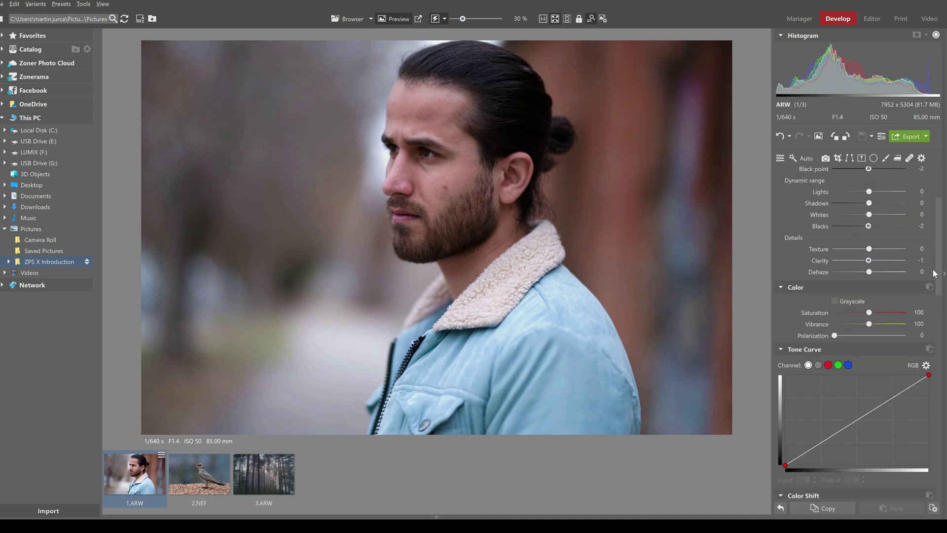
scroll(934, 273, "down", 2)
scroll(938, 273, "down", 5)
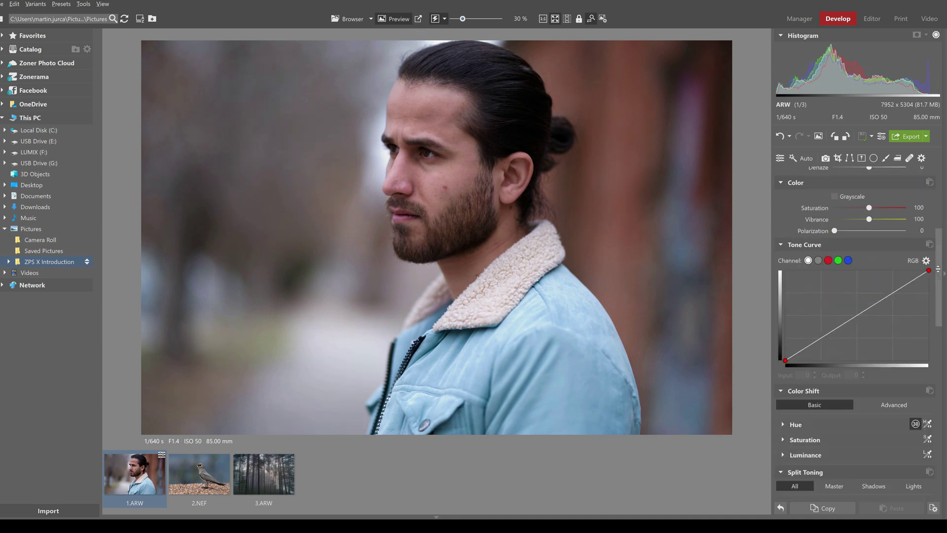
scroll(939, 272, "down", 3)
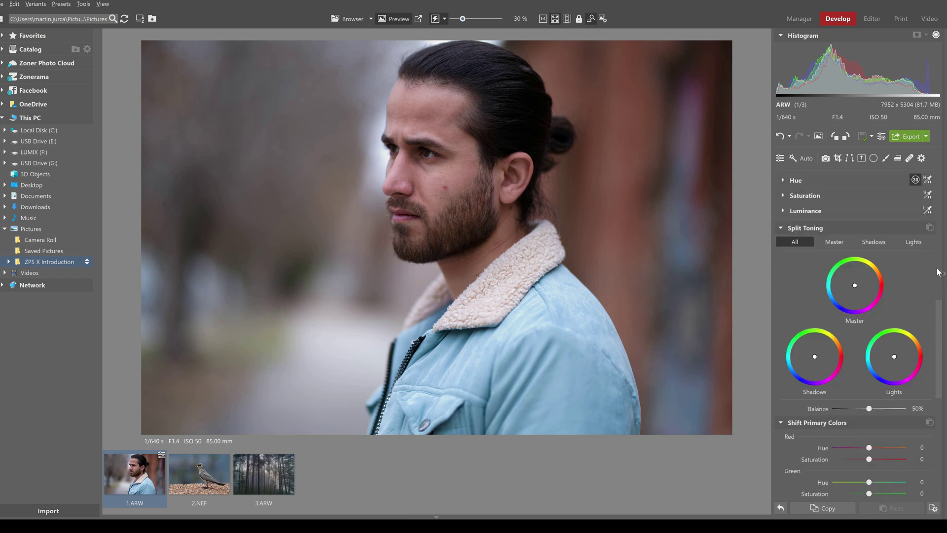
scroll(939, 272, "down", 2)
scroll(939, 272, "down", 1)
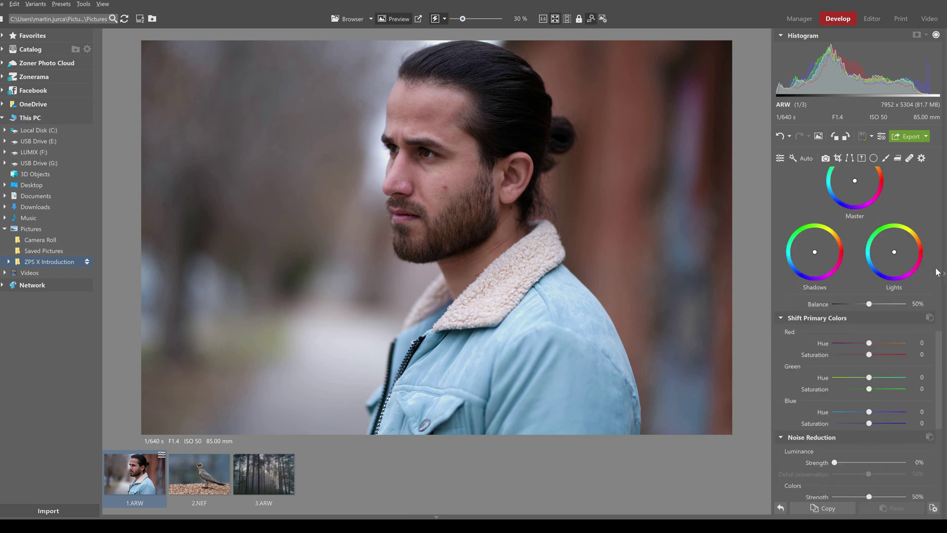
scroll(938, 272, "up", 7)
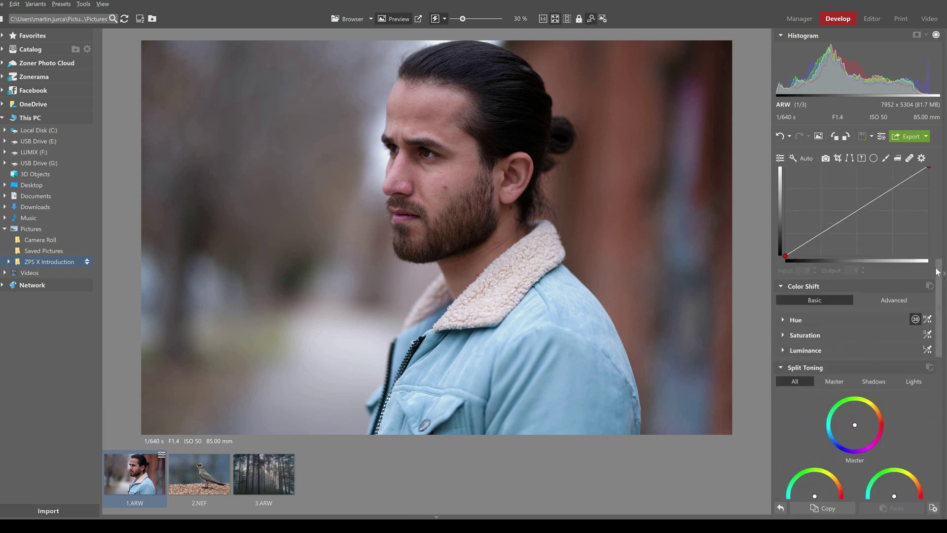
scroll(939, 271, "up", 8)
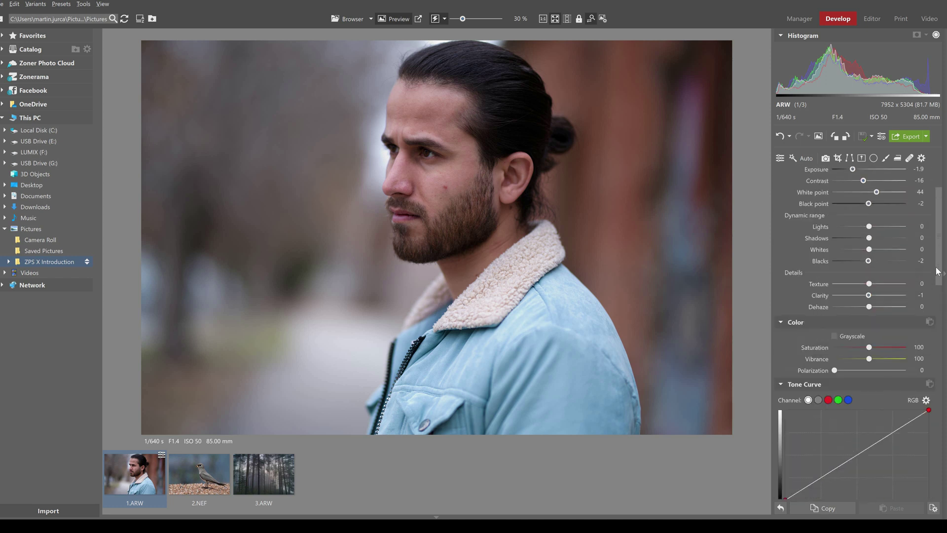
Step: Raise Whites to 14 and Shadows to 9, and lower Lights to -29
scroll(939, 272, "up", 1)
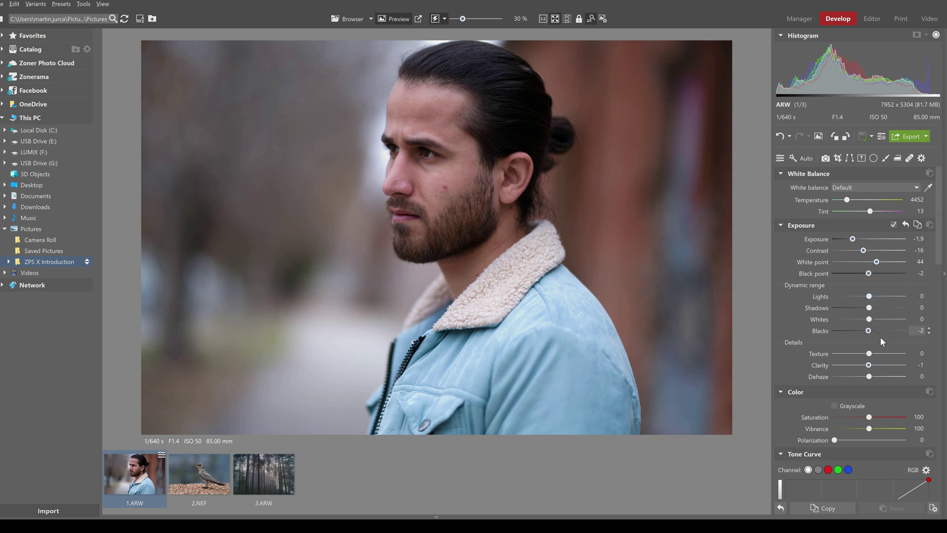
left_click_drag(874, 322, 876, 322)
mouse_move(870, 310)
left_mouse_down()
mouse_move(860, 297)
mouse_move(880, 298)
left_mouse_up()
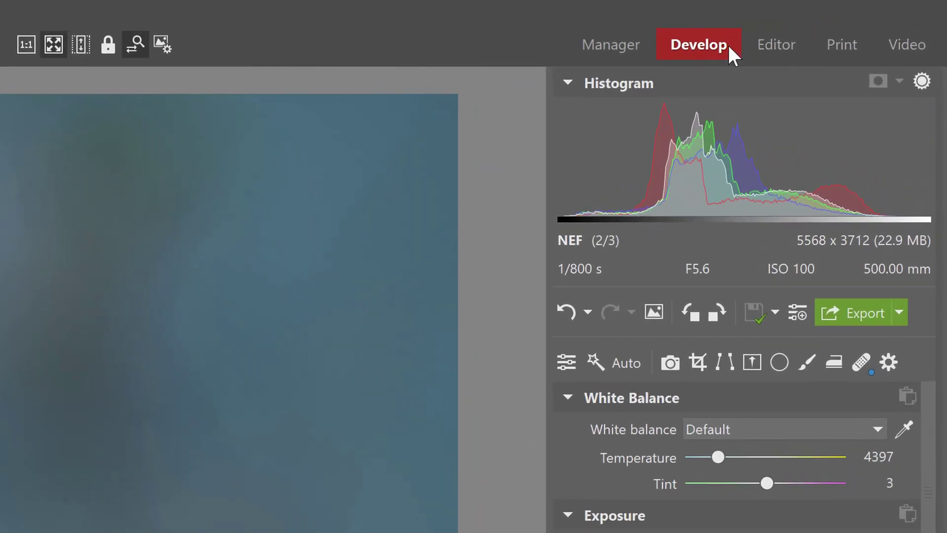
mouse_move(766, 37)
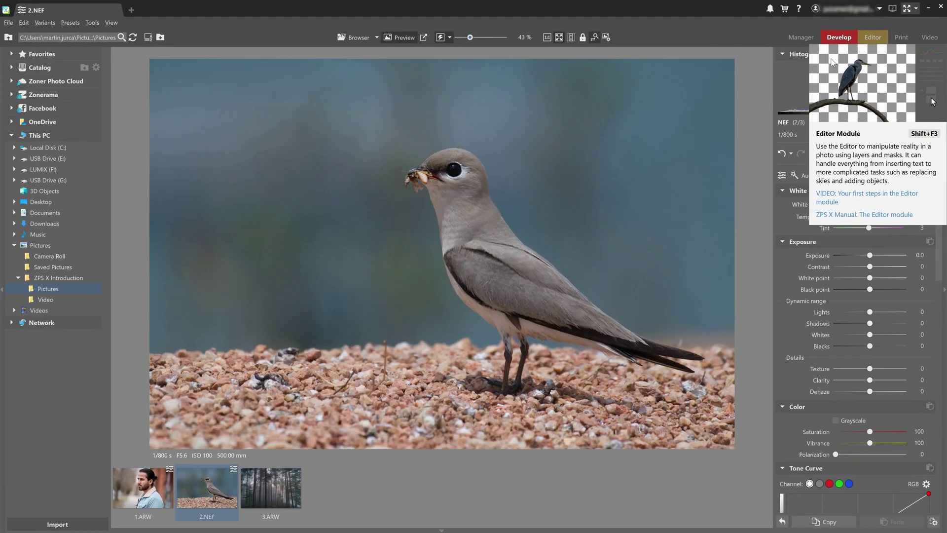
mouse_move(719, 43)
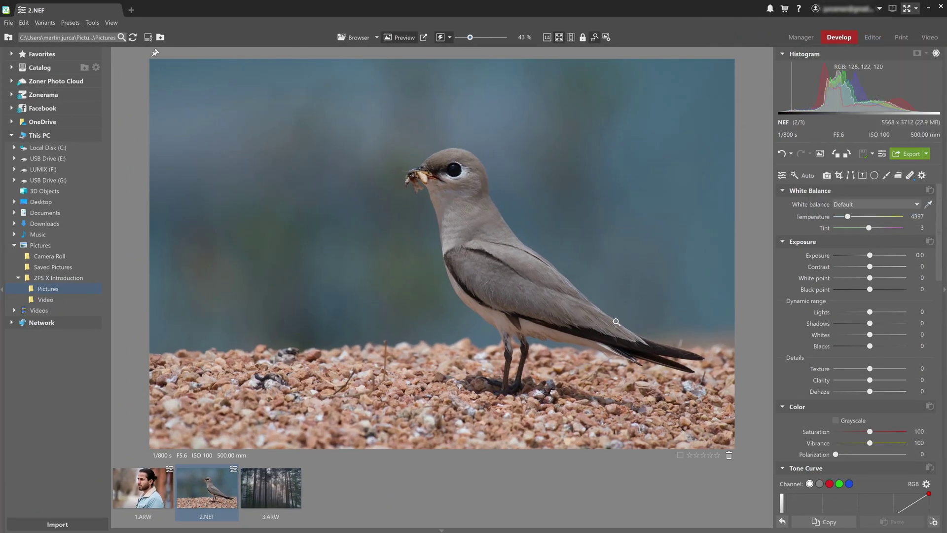
Step: Retouch the twig out of the gravel in 2.NEF with the Retouching Brush, then view it in the Editor
left_click(910, 176)
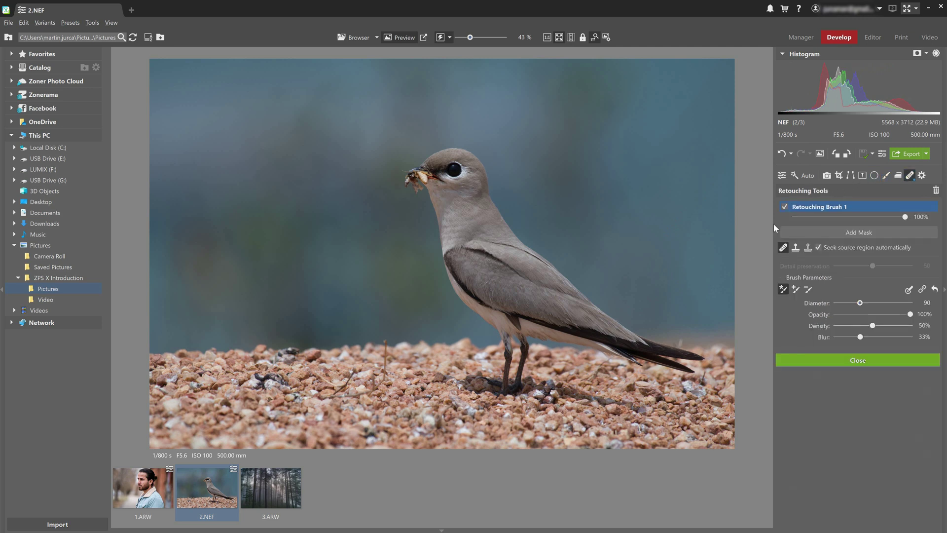
scroll(385, 352, "up", 3)
scroll(385, 351, "up", 1)
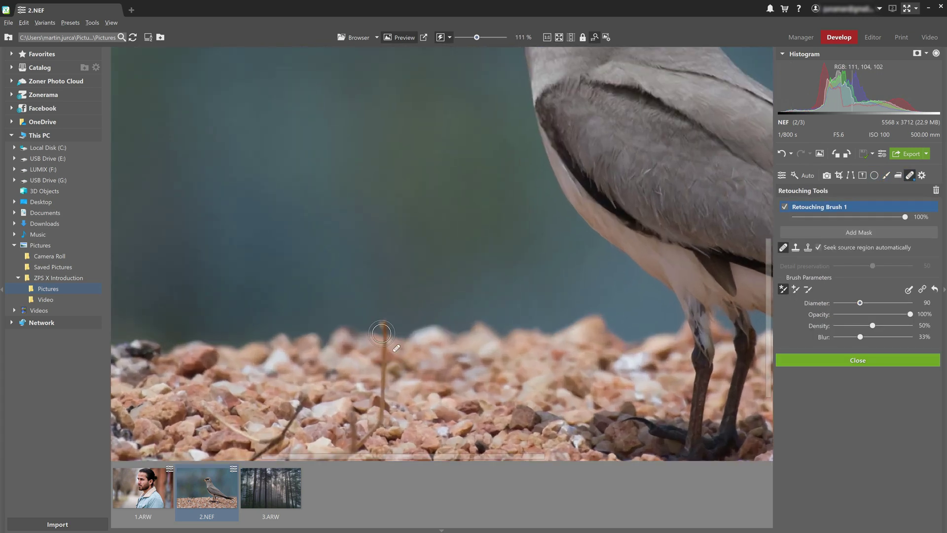
left_click_drag(384, 316, 381, 349)
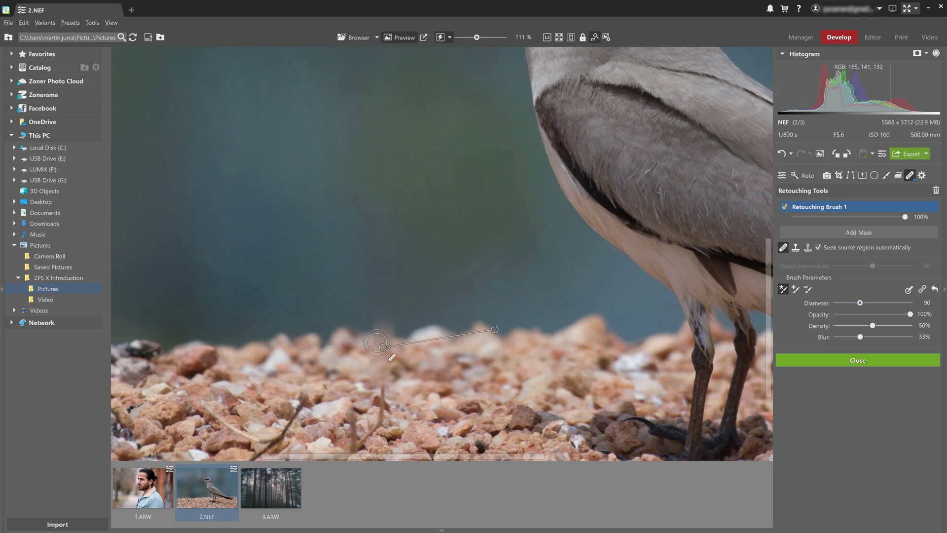
left_click(874, 36)
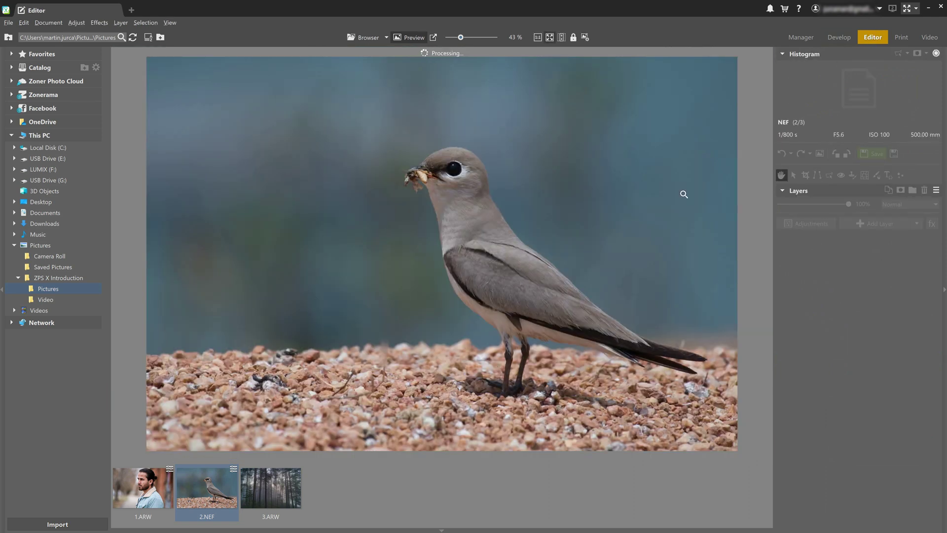
Step: Switch to the Print module listing Photo Book, Calendar, Canvas Print and Collage
left_click(896, 38)
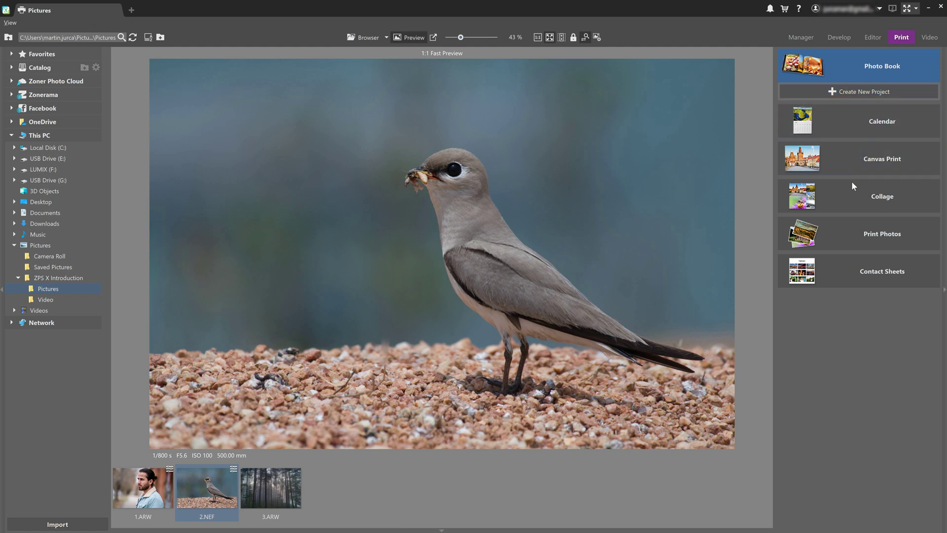
Step: Create an A4 landscape hardcover photo book with 2.NEF placed on its cover
left_click(842, 92)
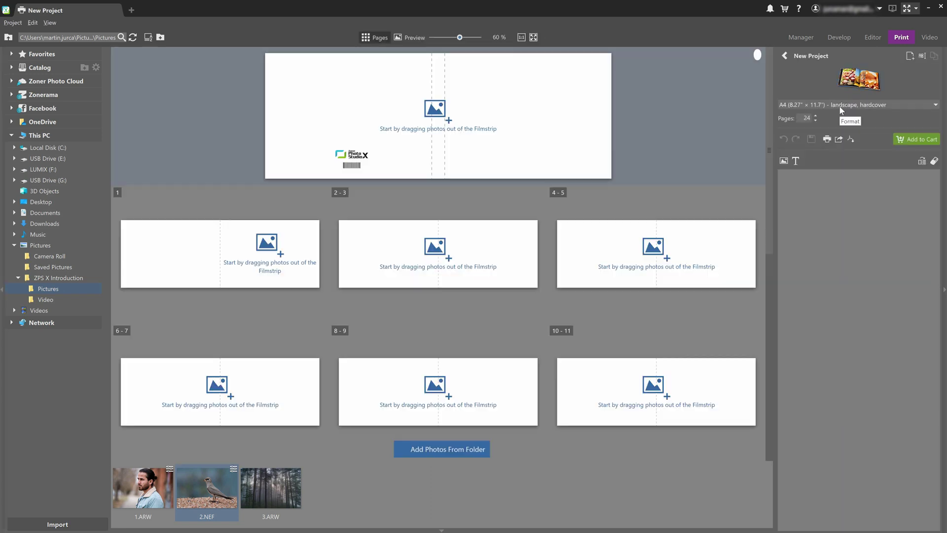
left_click(840, 106)
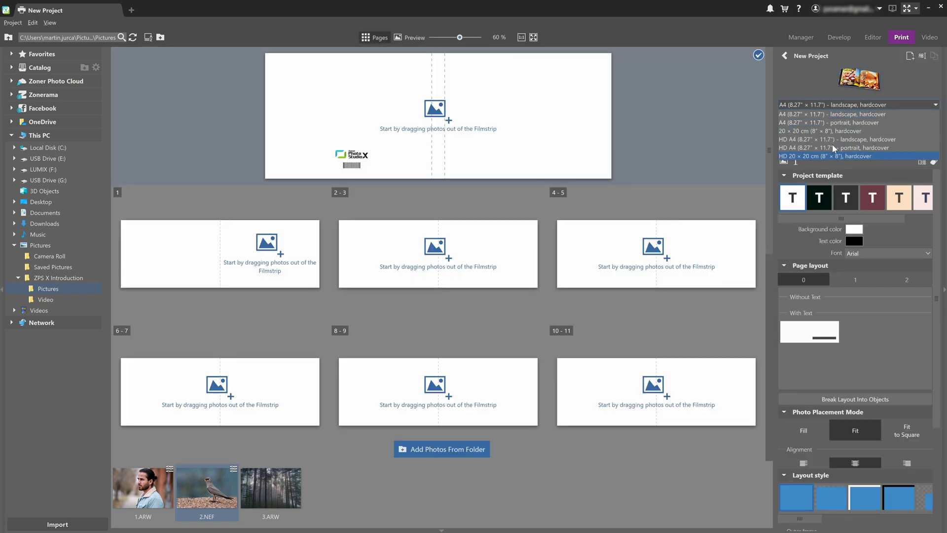
left_click(835, 107)
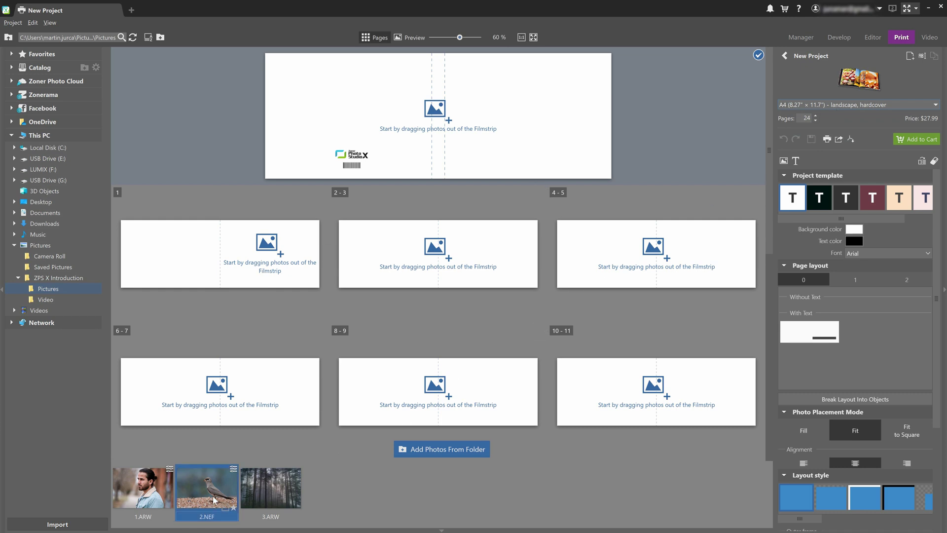
left_click_drag(213, 500, 466, 131)
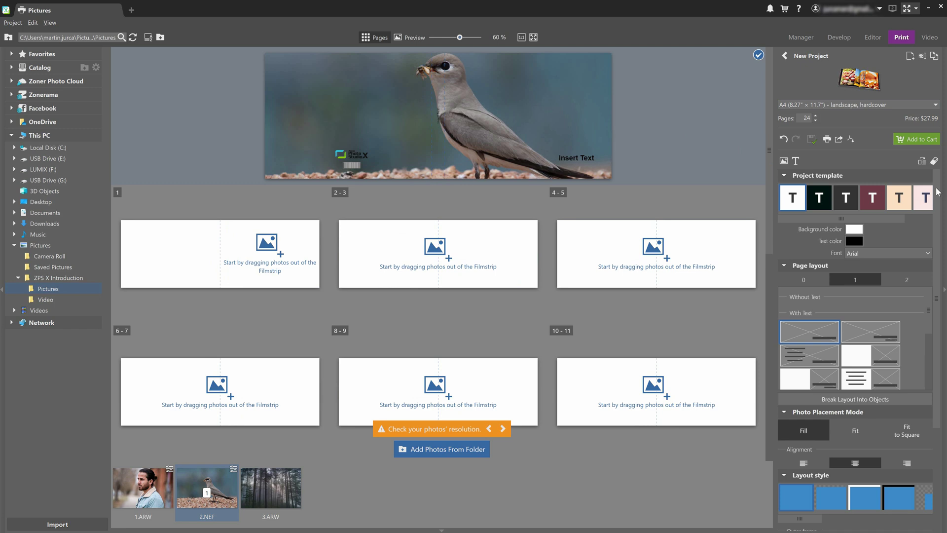
scroll(924, 298, "down", 5)
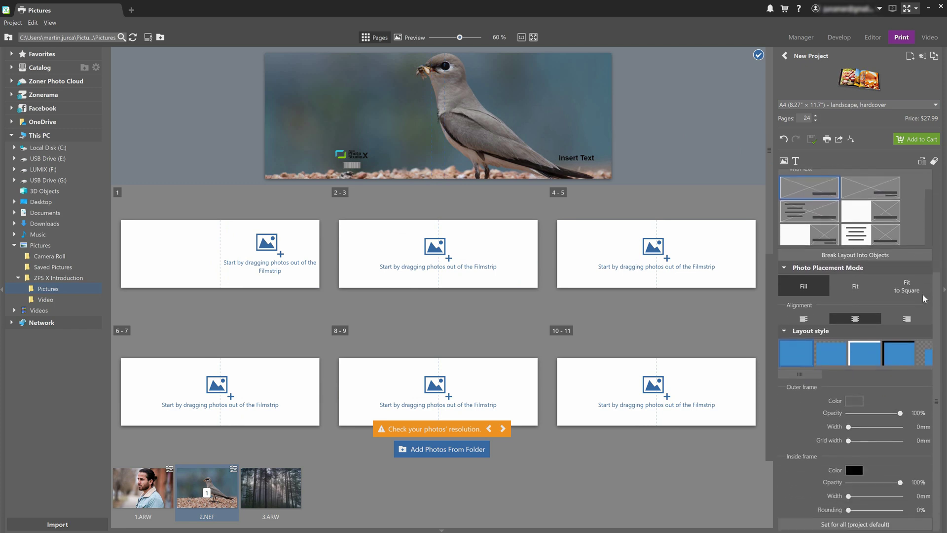
scroll(924, 300, "up", 5)
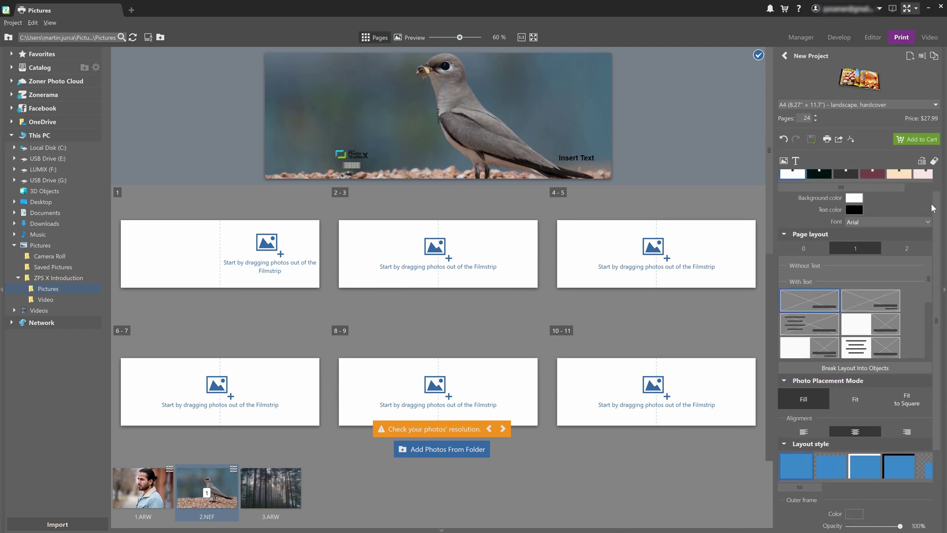
scroll(933, 195, "up", 1)
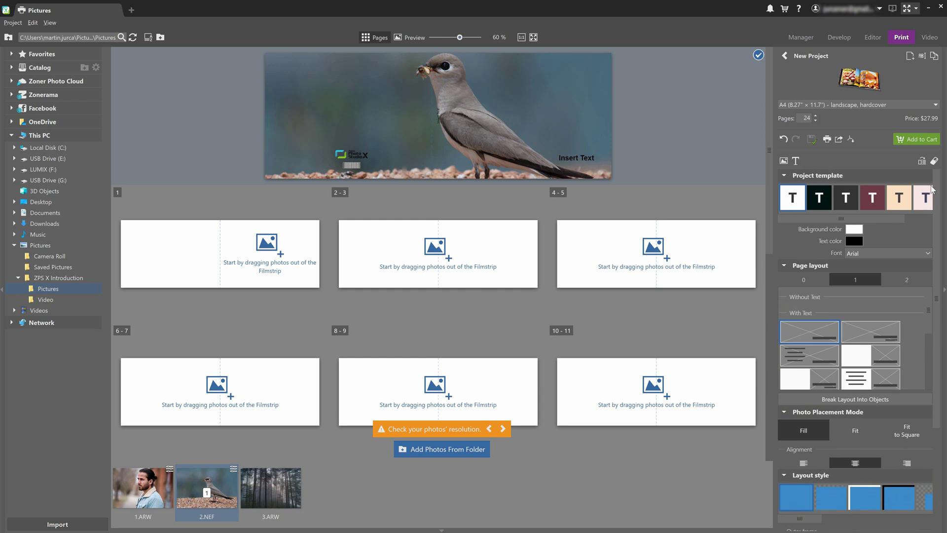
mouse_move(717, 196)
Step: Start a new video project with 1.ARW on track V1 and 2.NEF on V2
left_click(932, 37)
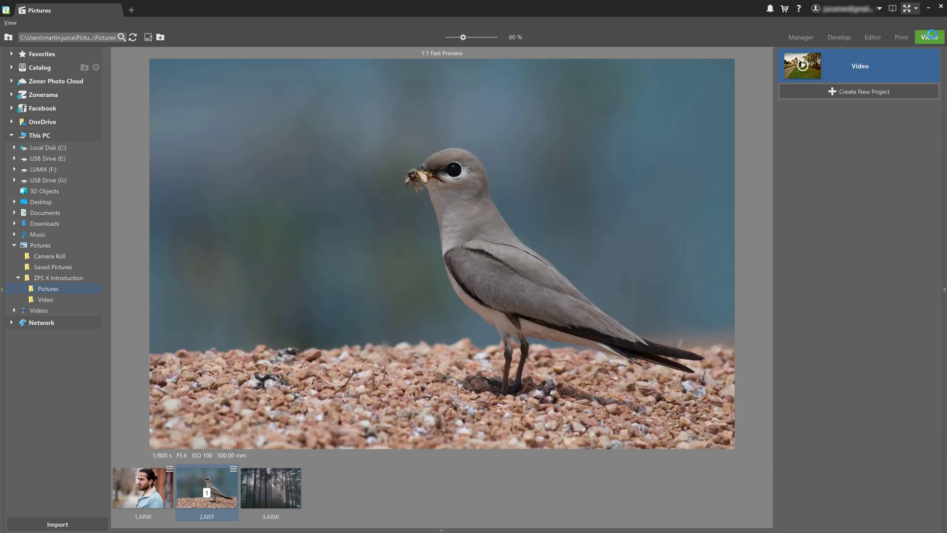
left_click(889, 94)
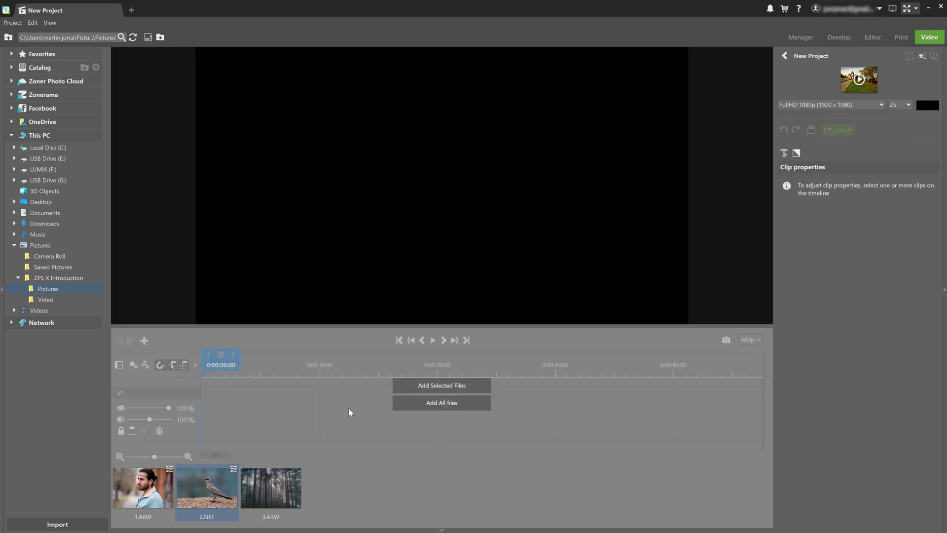
left_click_drag(144, 487, 210, 424)
left_click_drag(207, 486, 273, 442)
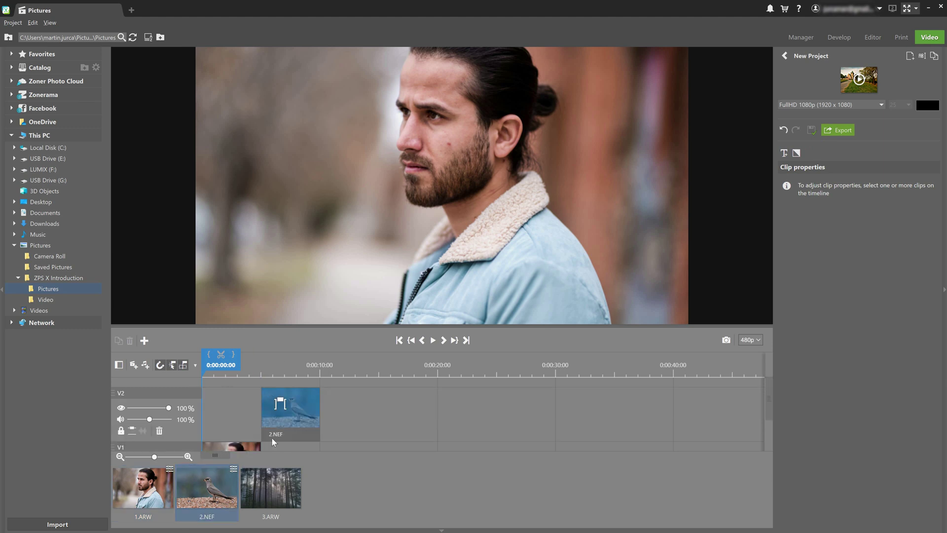
Step: Set the bird clip 2.NEF's Exposure to 0.2
left_click(289, 366)
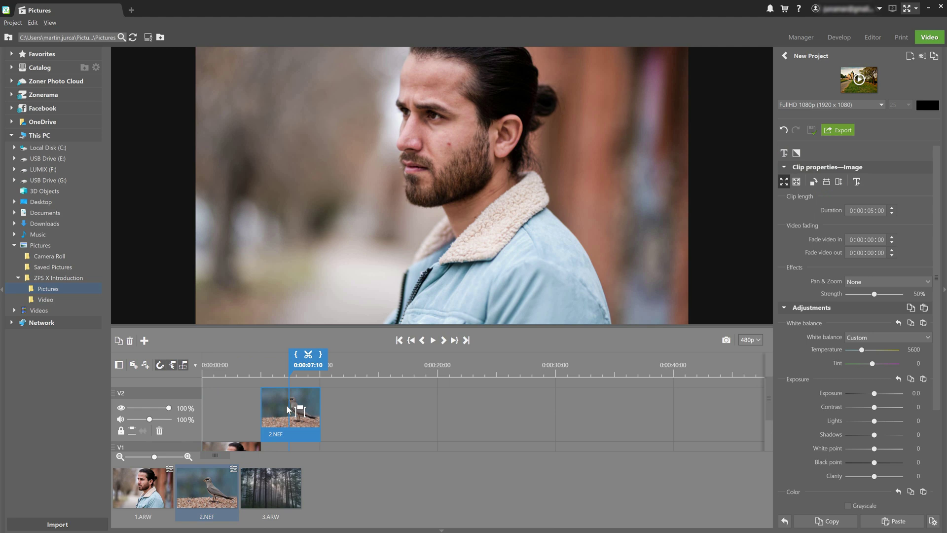
mouse_move(874, 393)
left_mouse_down()
mouse_move(884, 398)
mouse_move(876, 400)
left_mouse_up()
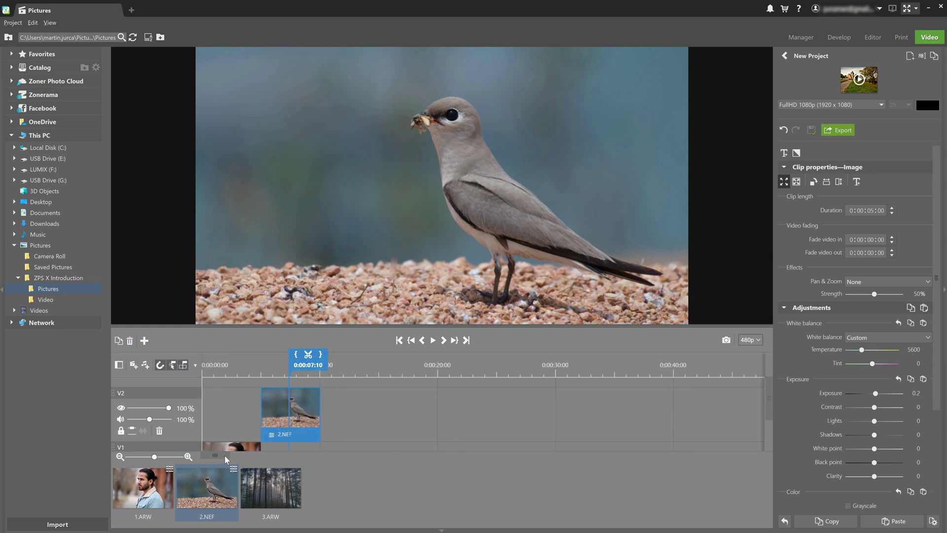
left_click_drag(770, 413, 772, 443)
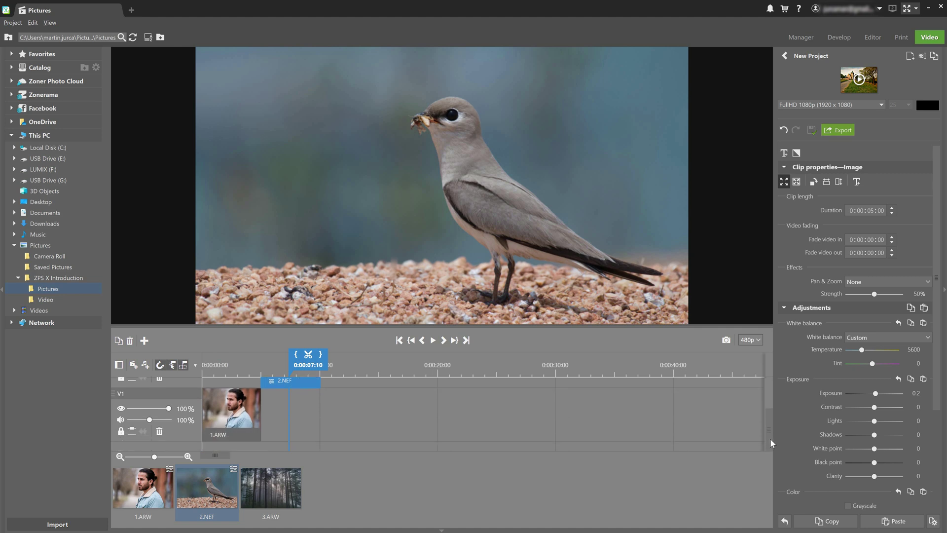
Step: Add the forest photo 3.ARW to the timeline, delete it, and reselect the bird clip
left_click(218, 414)
left_click_drag(271, 491, 324, 391)
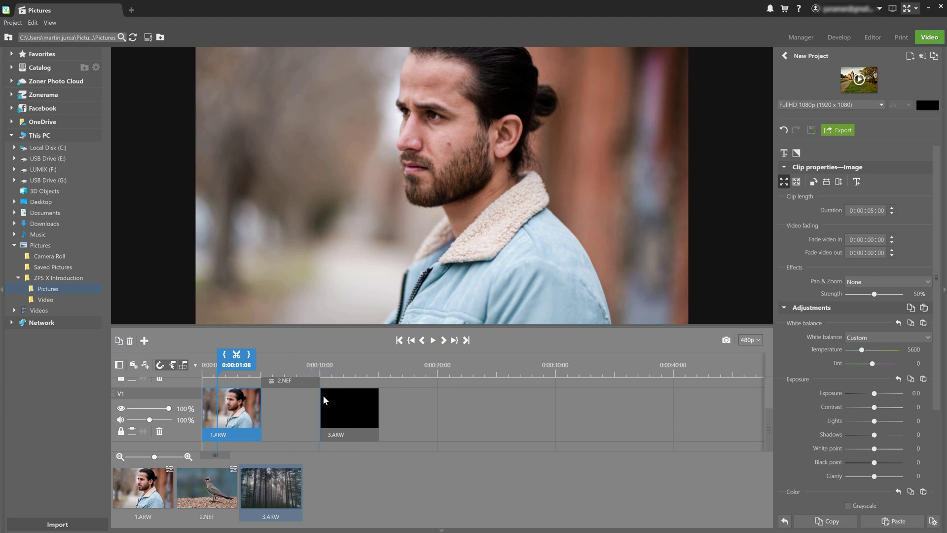
left_click(347, 412)
key("Delete")
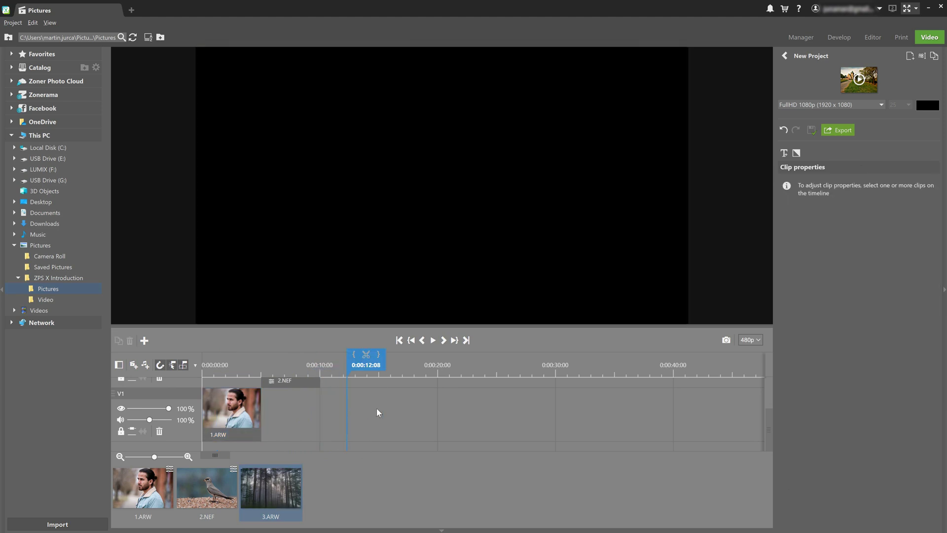
scroll(772, 425, "up", 3)
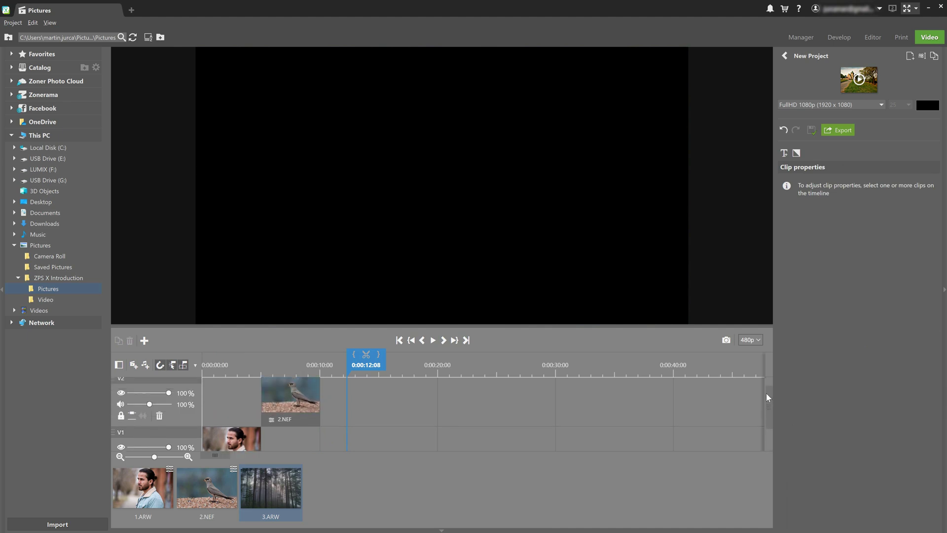
left_click(276, 410)
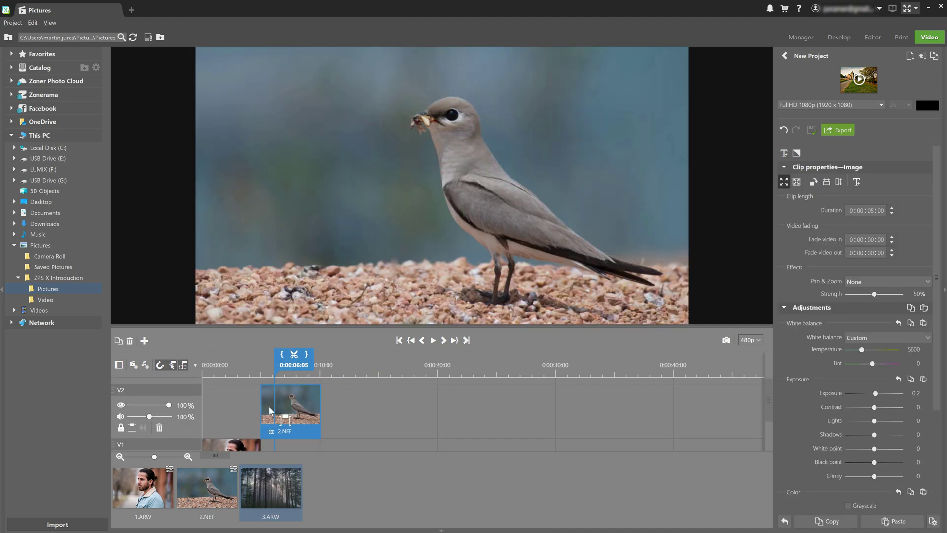